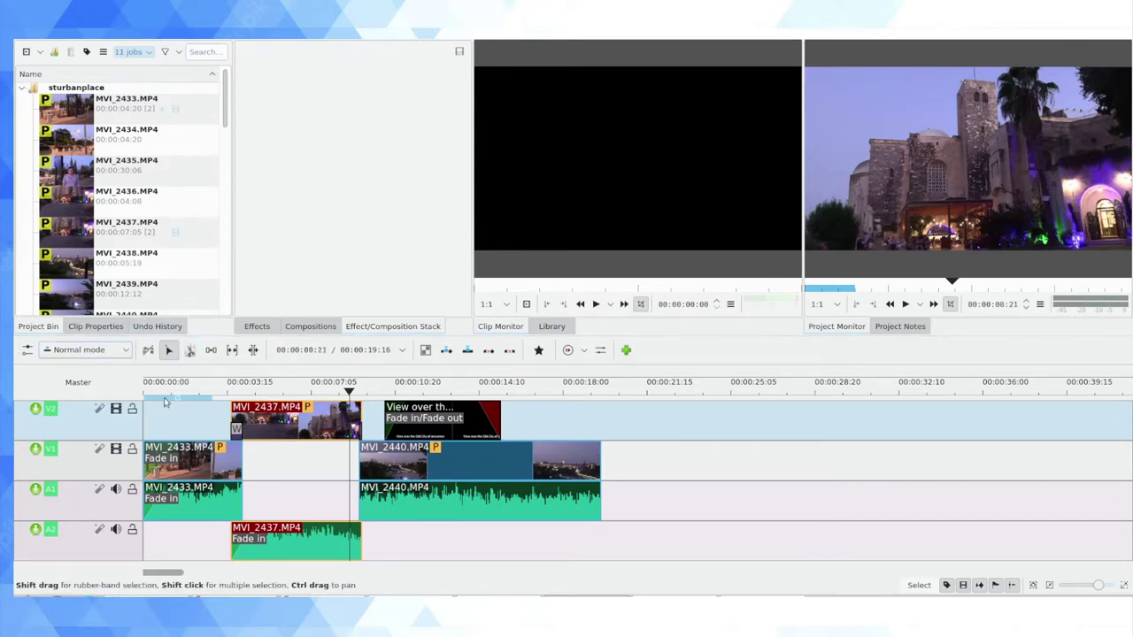
# Step: Preview timeline frames from 2 to 16 seconds, including the castle shot and Jerusalem title
pyautogui.click(209, 389)
pyautogui.click(159, 389)
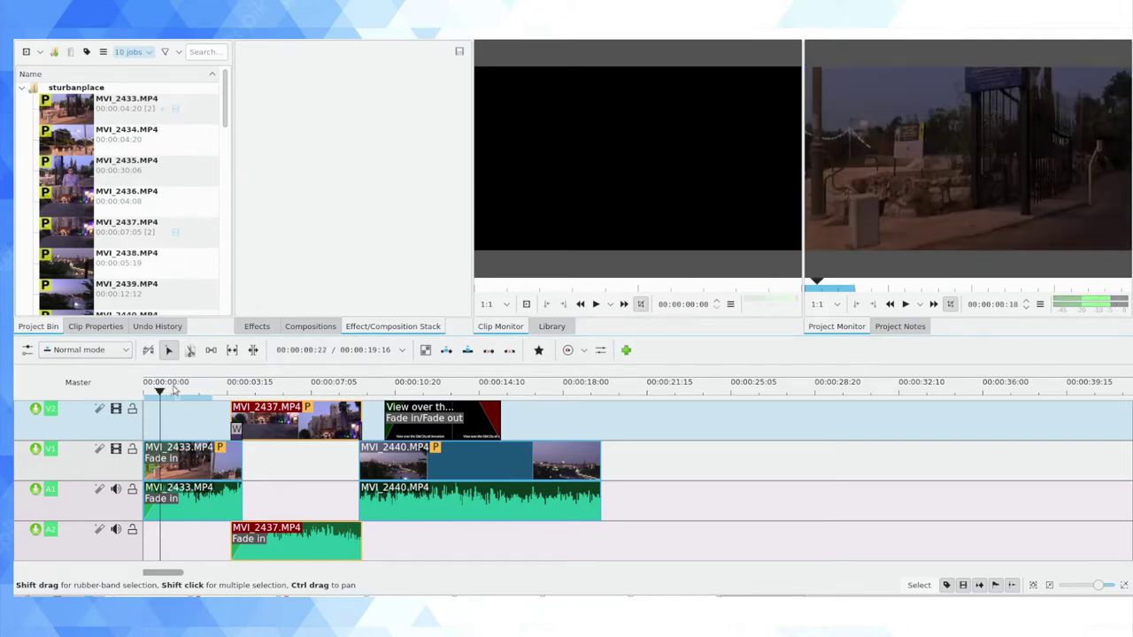
pyautogui.click(254, 390)
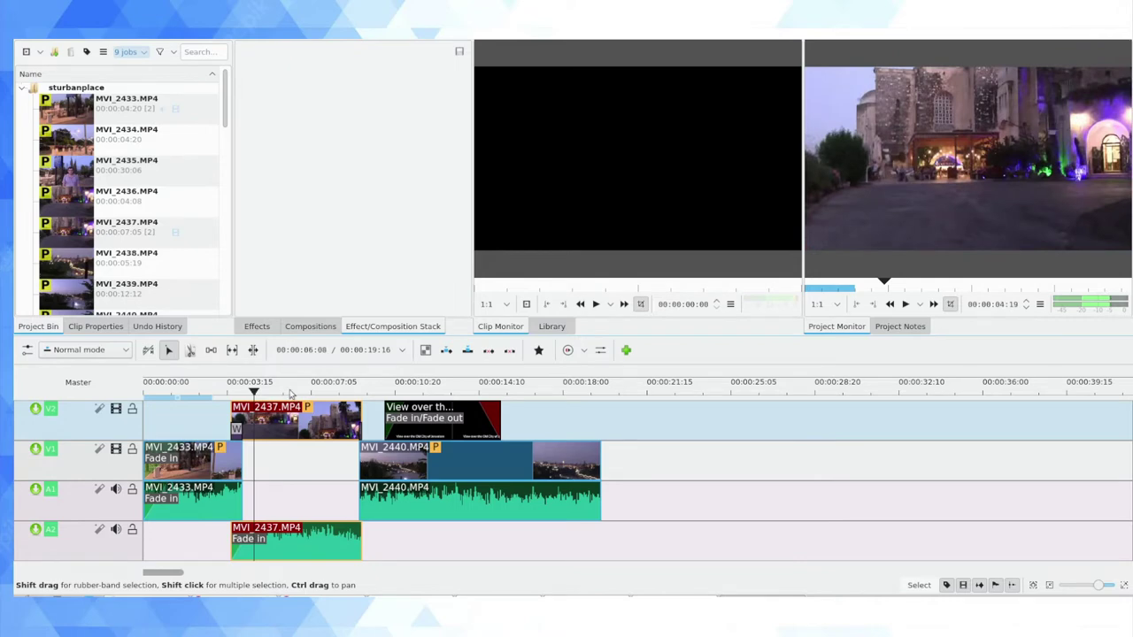
pyautogui.click(321, 391)
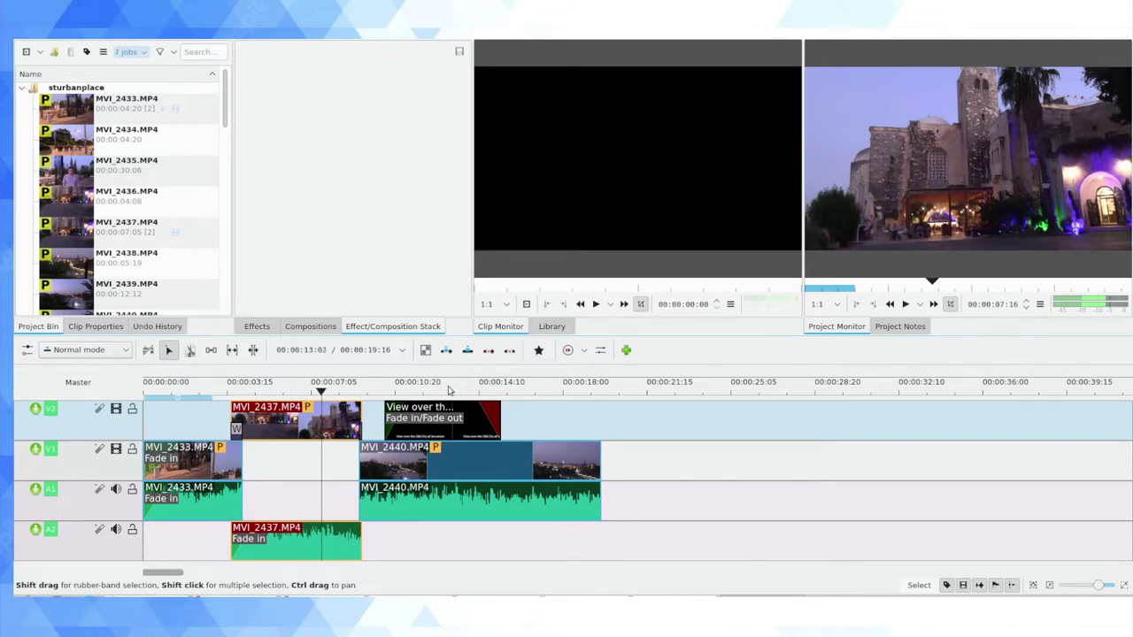
pyautogui.click(523, 388)
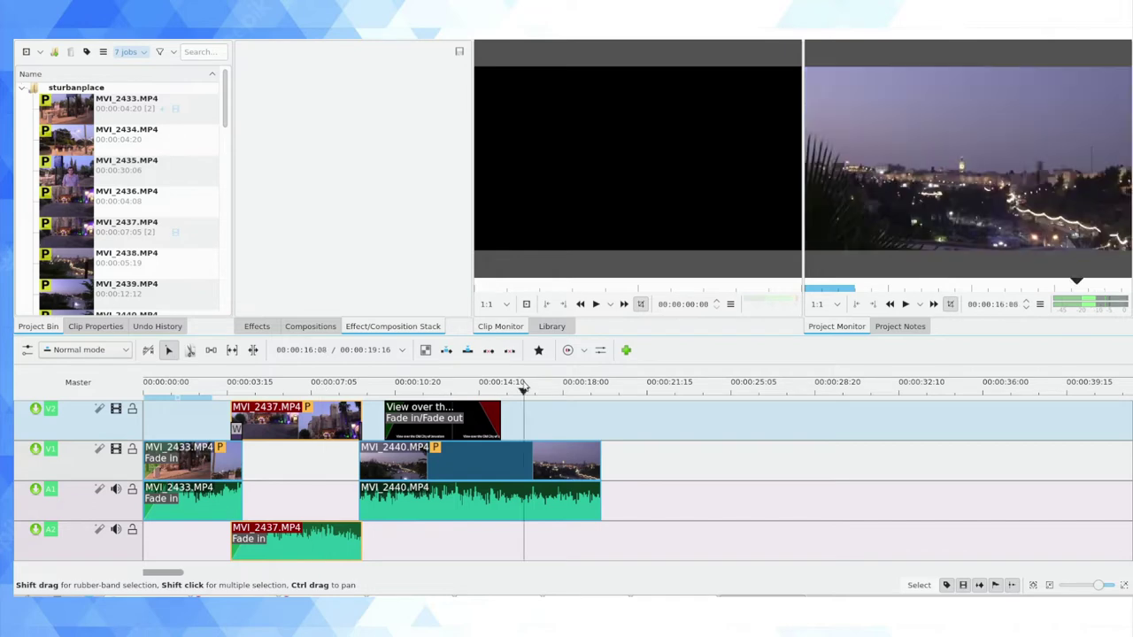
pyautogui.click(429, 387)
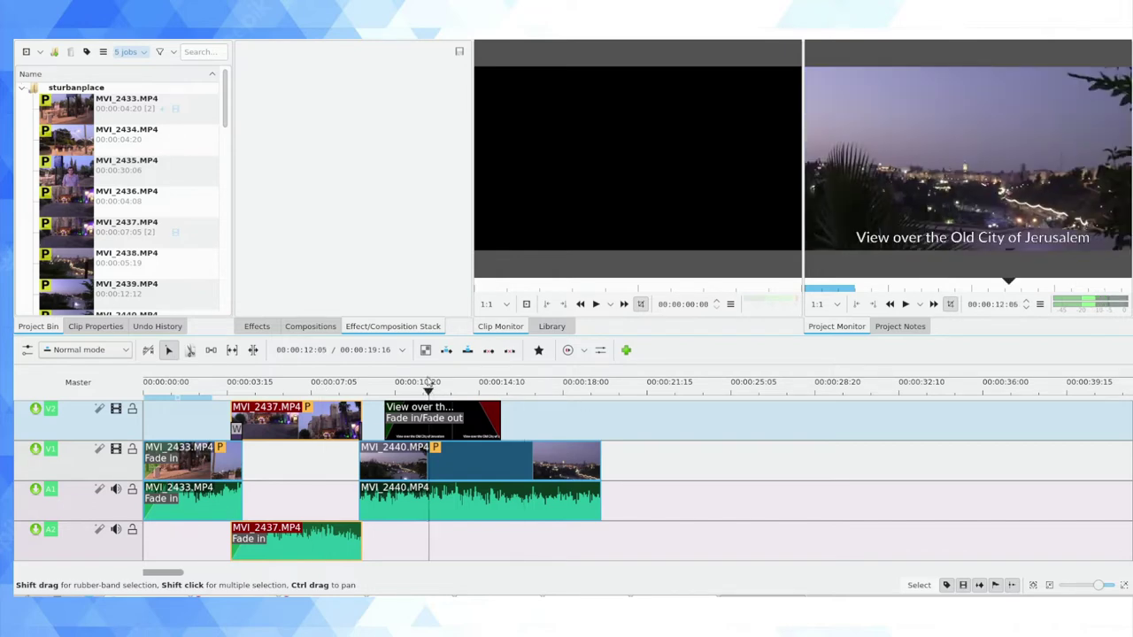
pyautogui.click(259, 390)
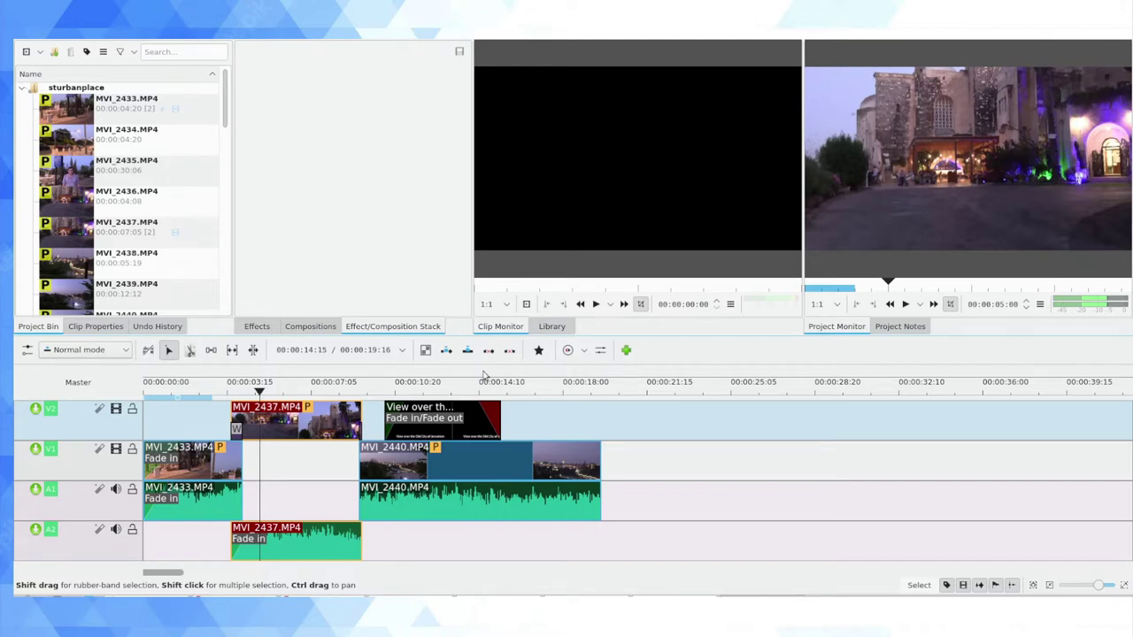
pyautogui.click(428, 383)
pyautogui.click(543, 387)
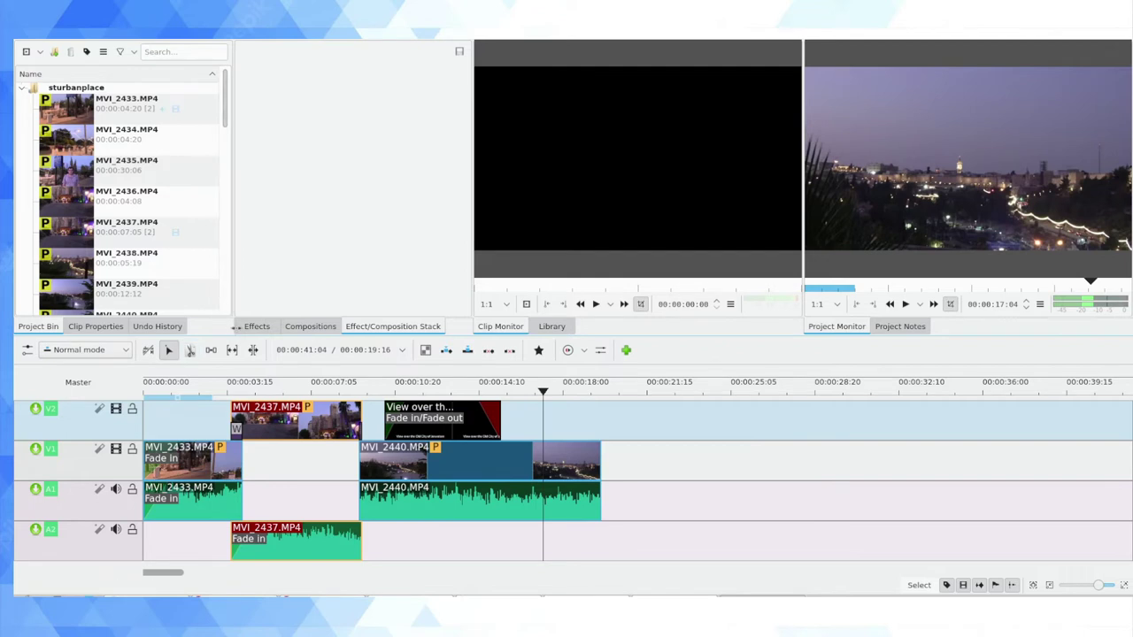
# Step: Apply Gain from Volume and Dynamics to the MVI_2437 audio clip, then delete it from the stack
pyautogui.click(256, 326)
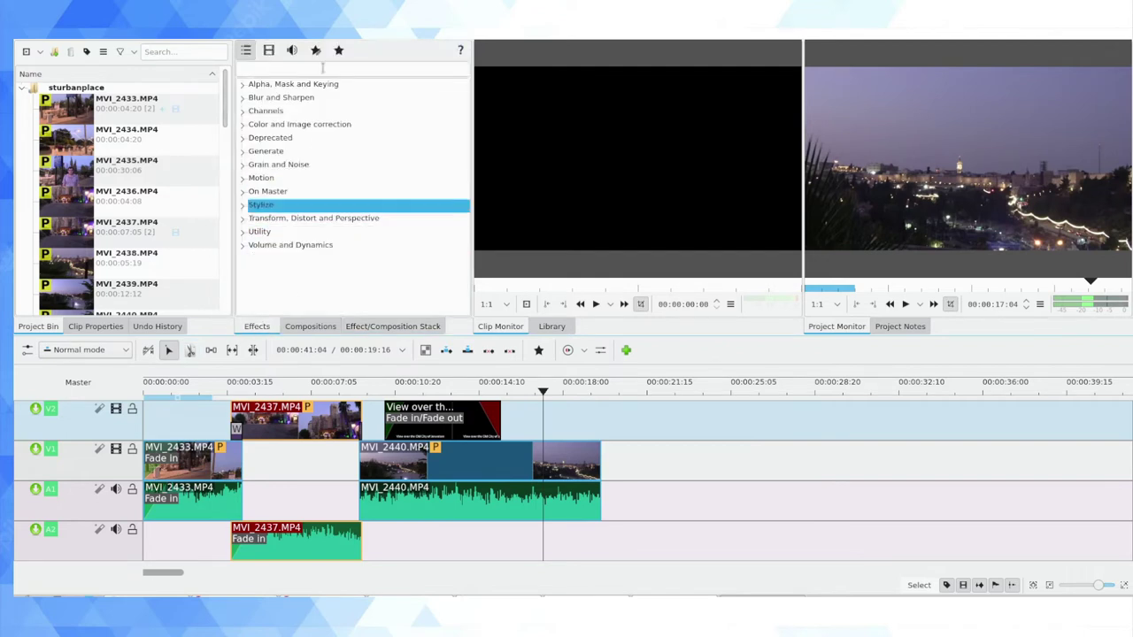
pyautogui.click(292, 244)
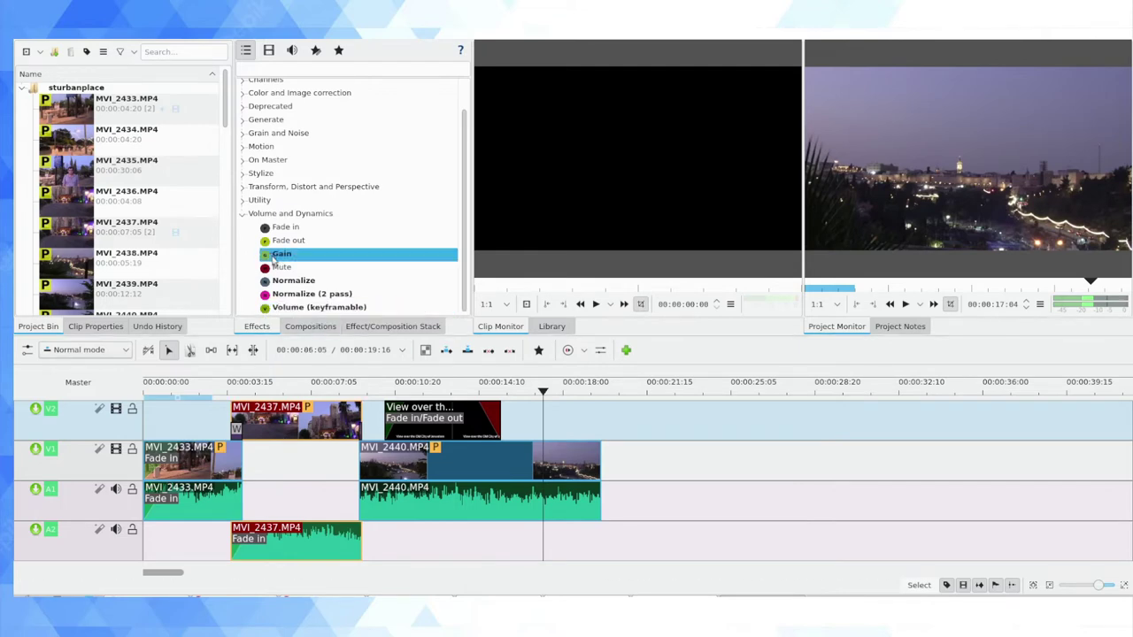
pyautogui.moveTo(274, 256); pyautogui.dragTo(292, 542)
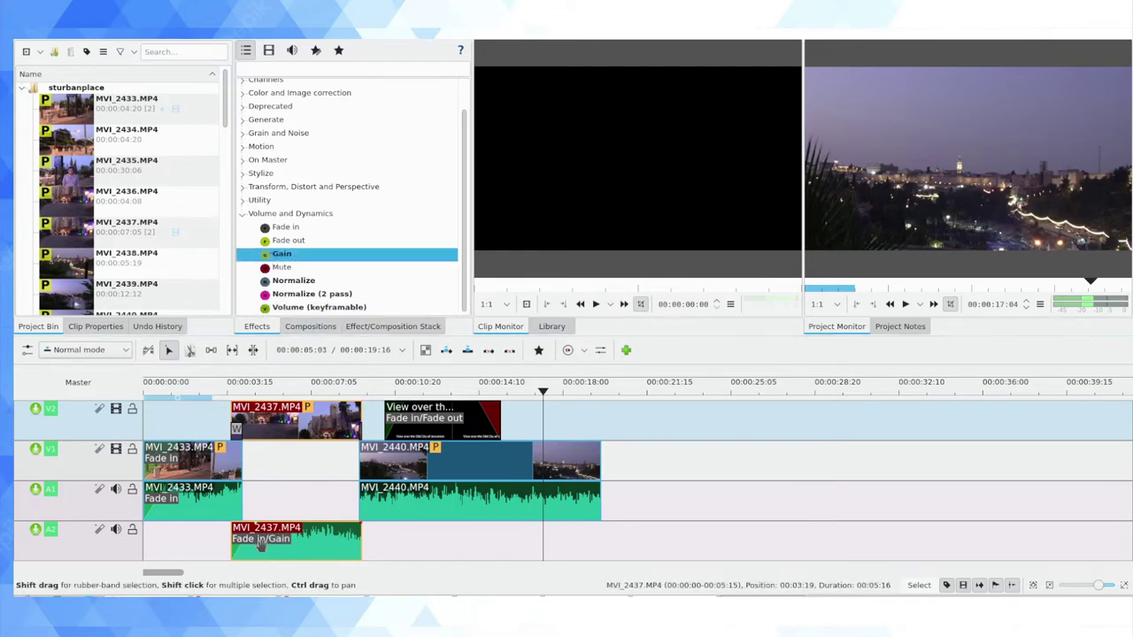
pyautogui.click(261, 544)
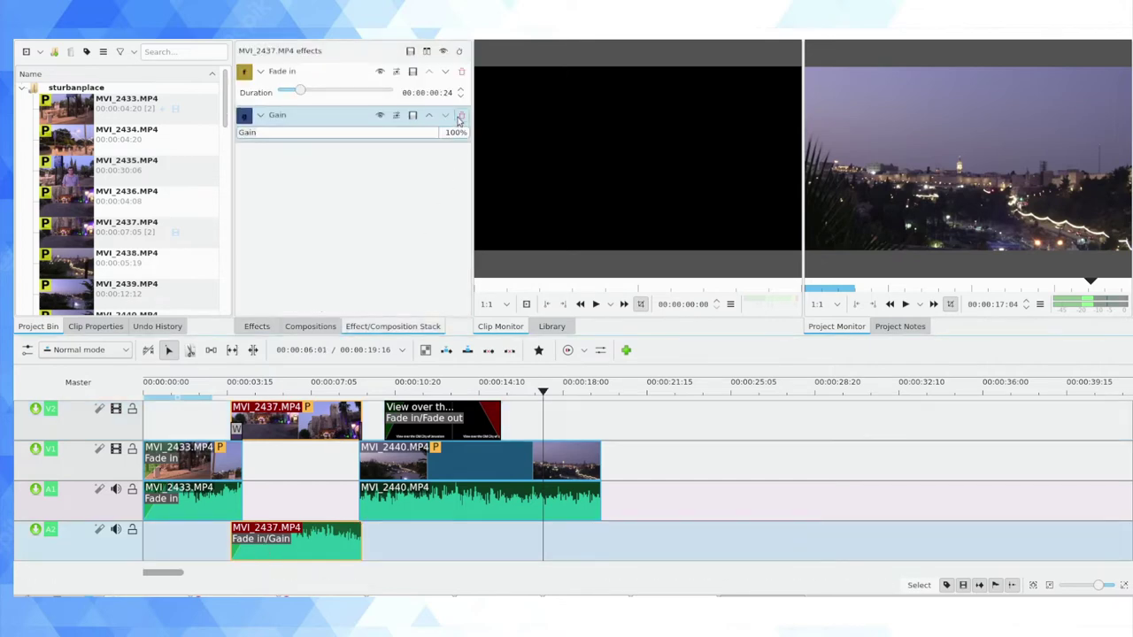
pyautogui.click(461, 117)
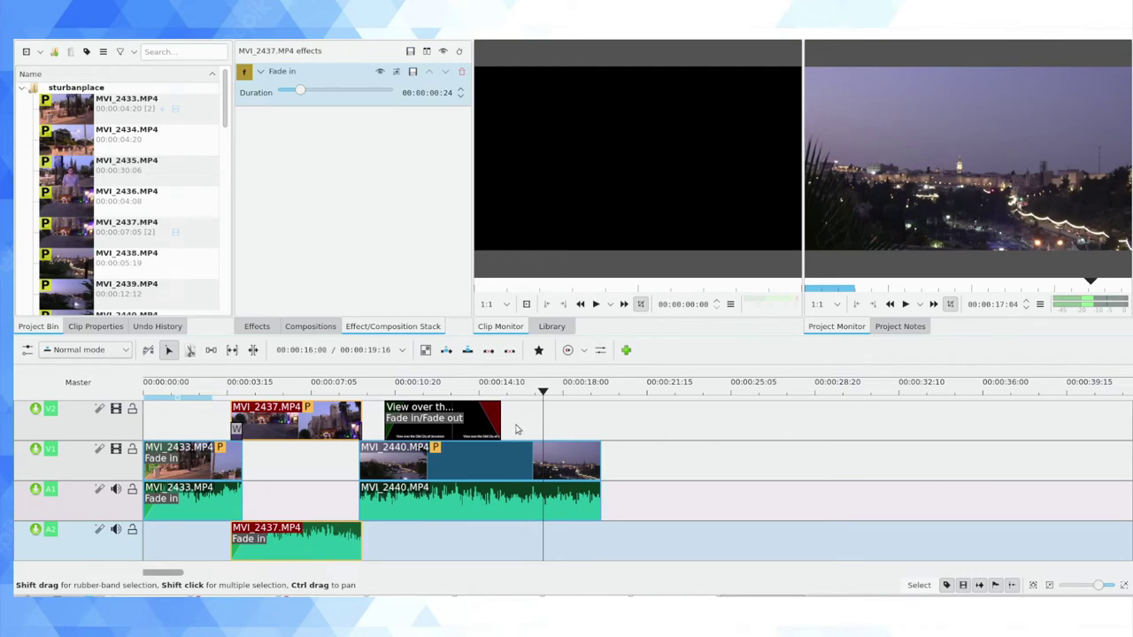
pyautogui.rightClick(295, 412)
pyautogui.click(402, 177)
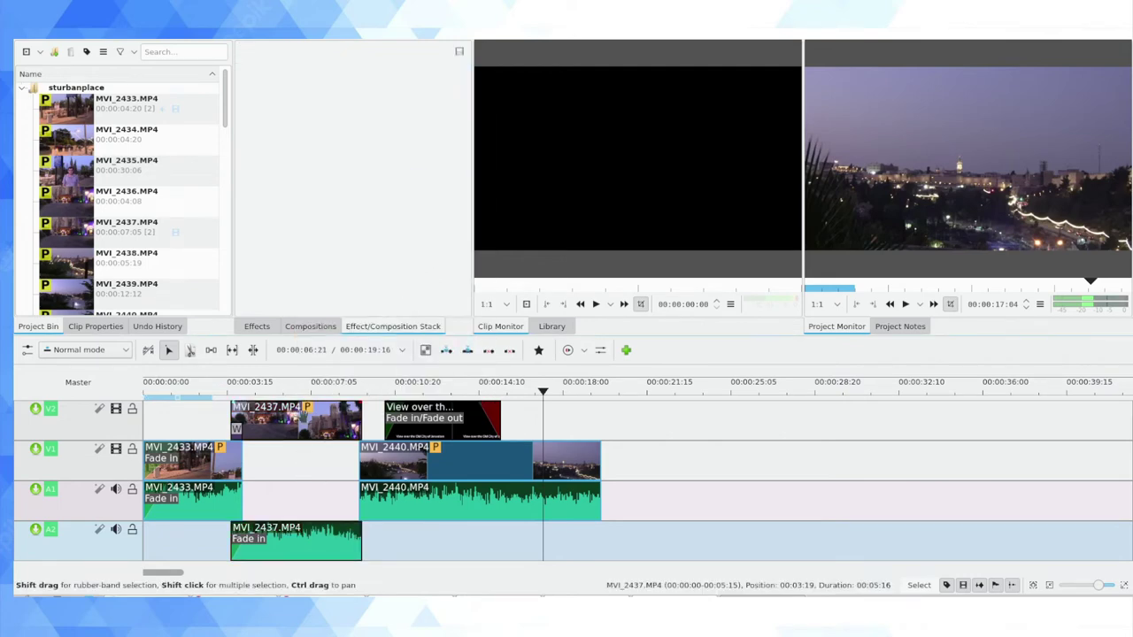
pyautogui.click(303, 412)
pyautogui.click(304, 387)
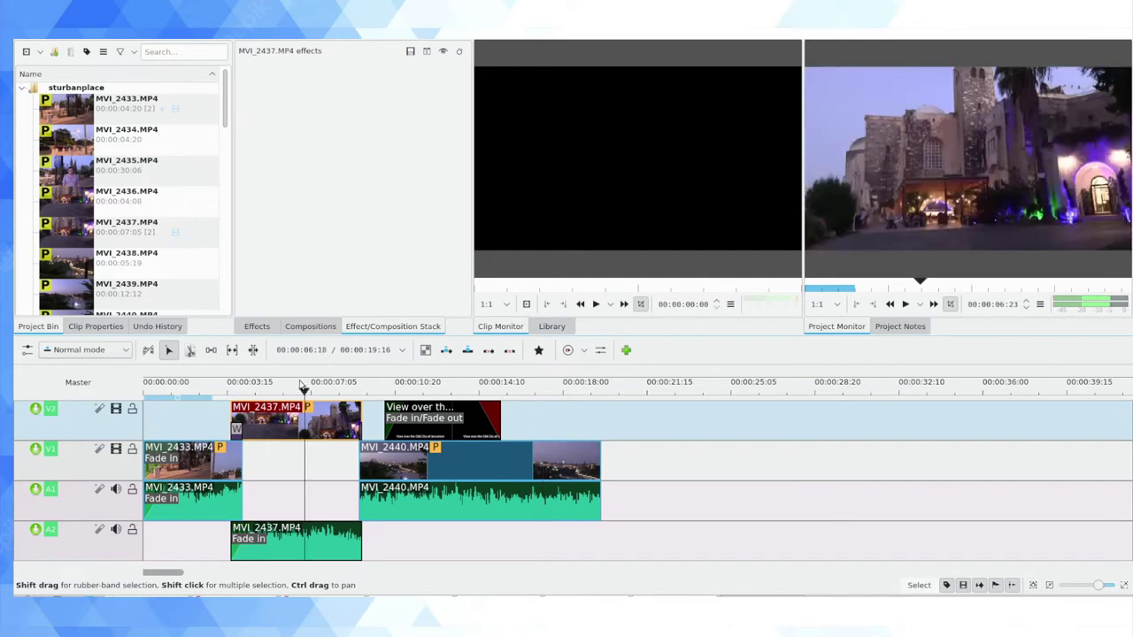
pyautogui.press('Left')
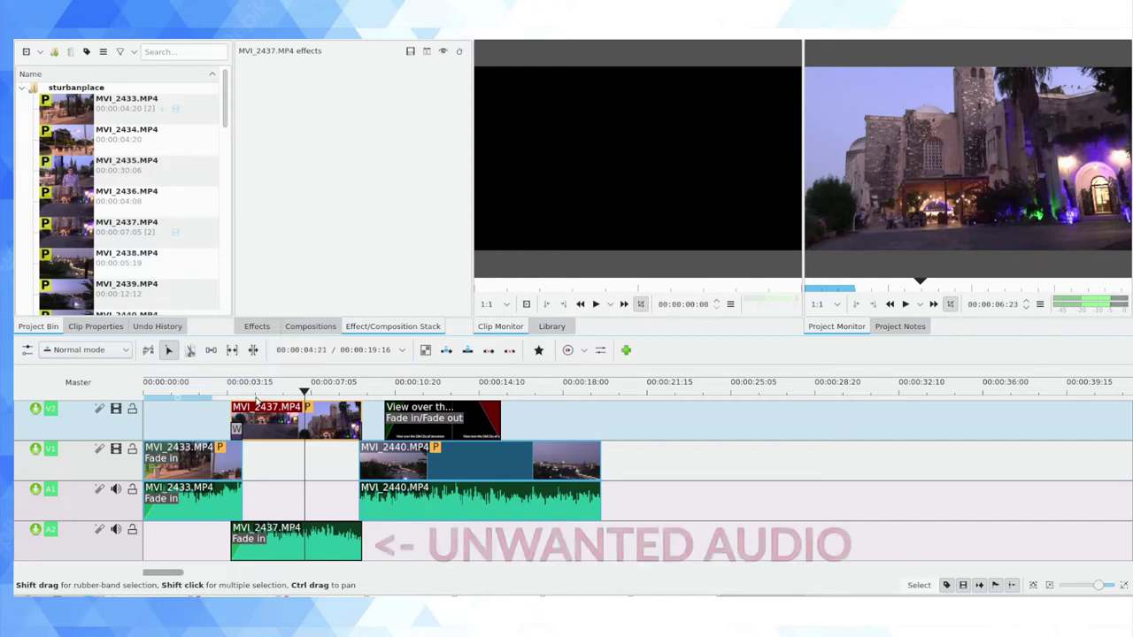
pyautogui.click(254, 395)
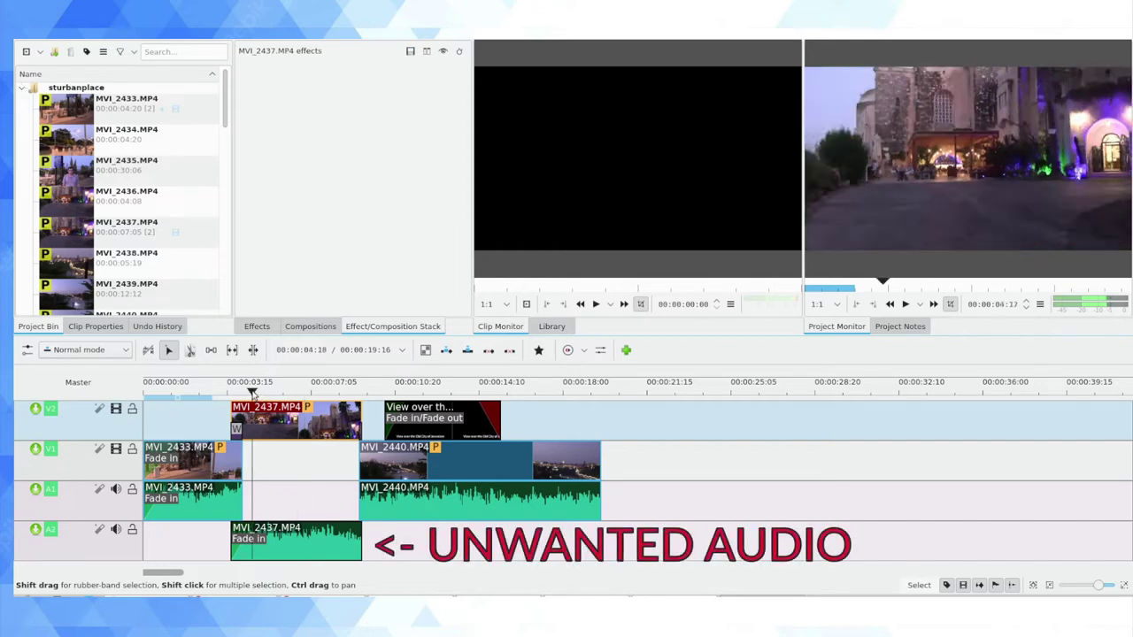
pyautogui.press('space')
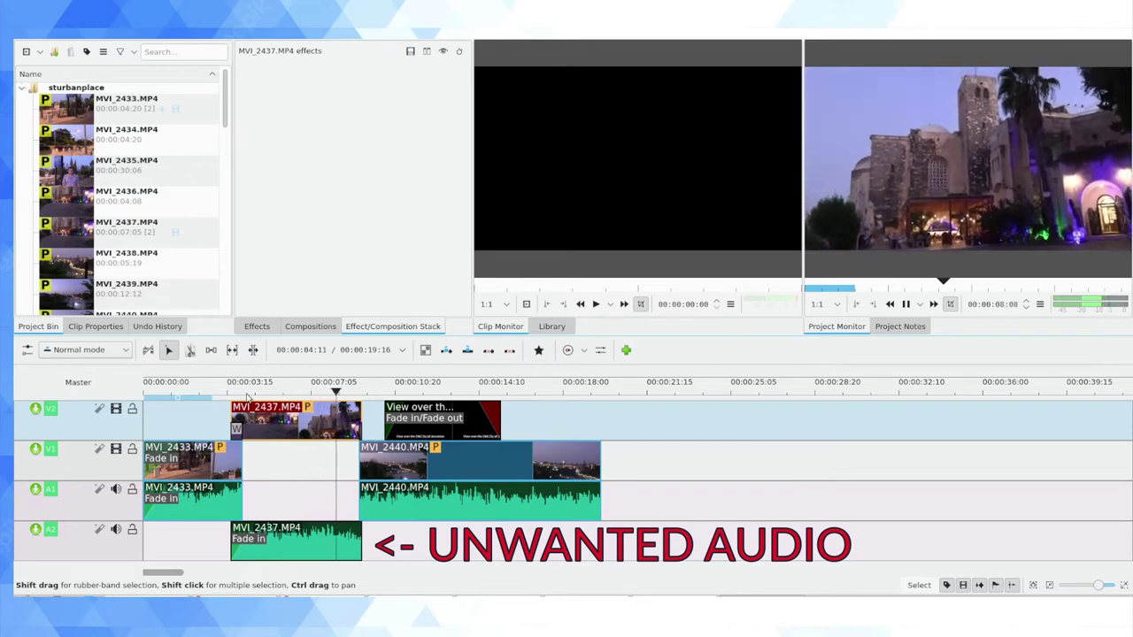
pyautogui.press('space')
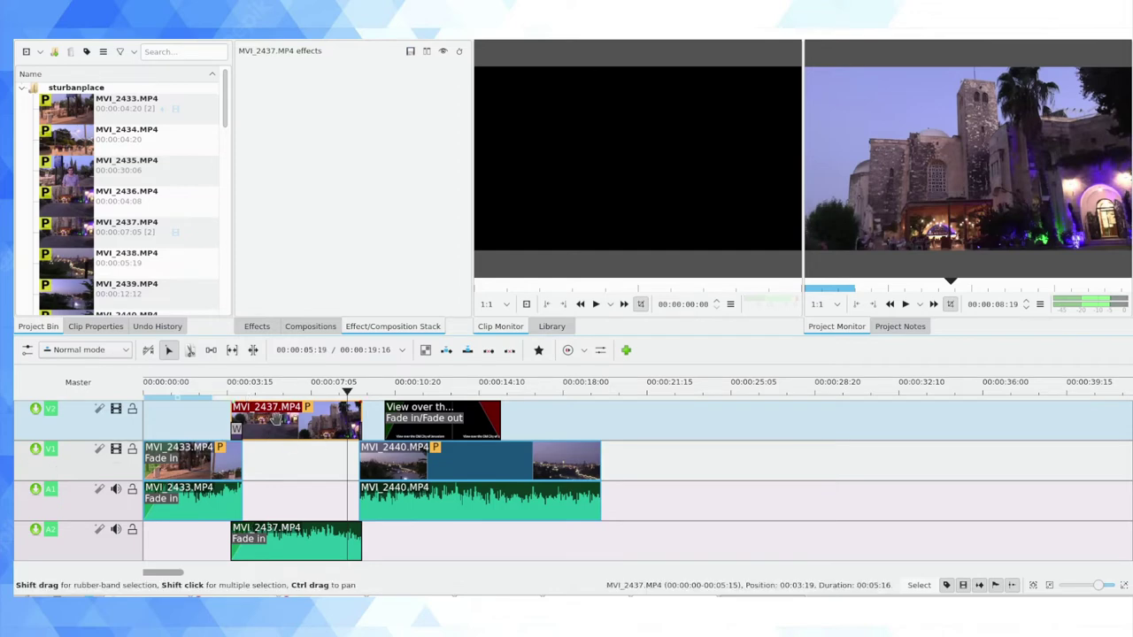
pyautogui.click(308, 544)
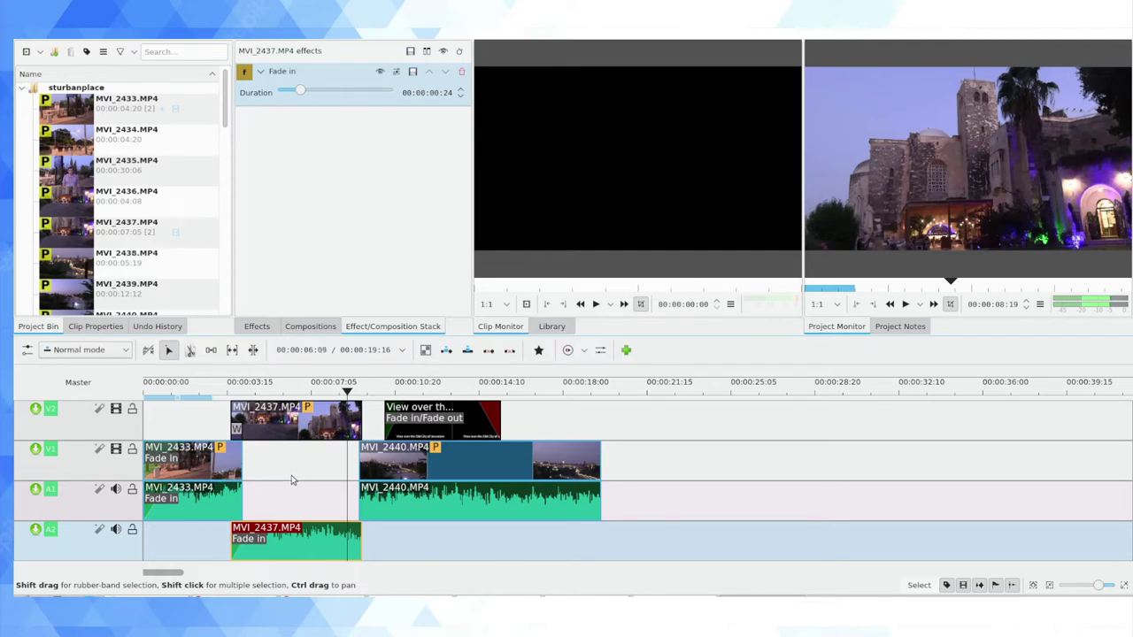
pyautogui.click(303, 423)
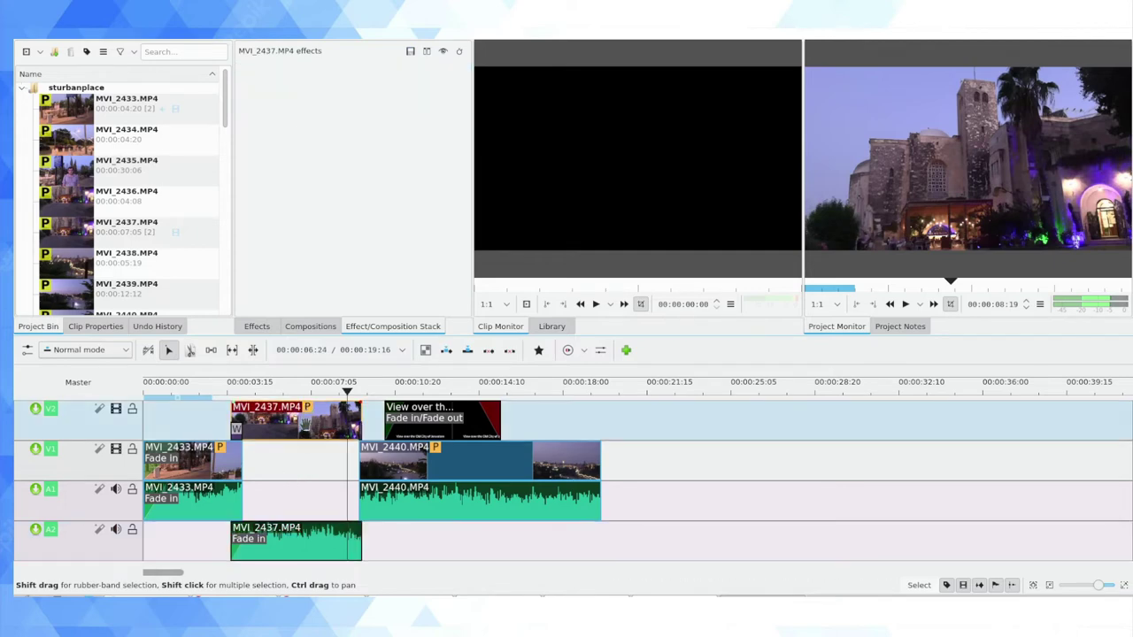
pyautogui.press('Delete')
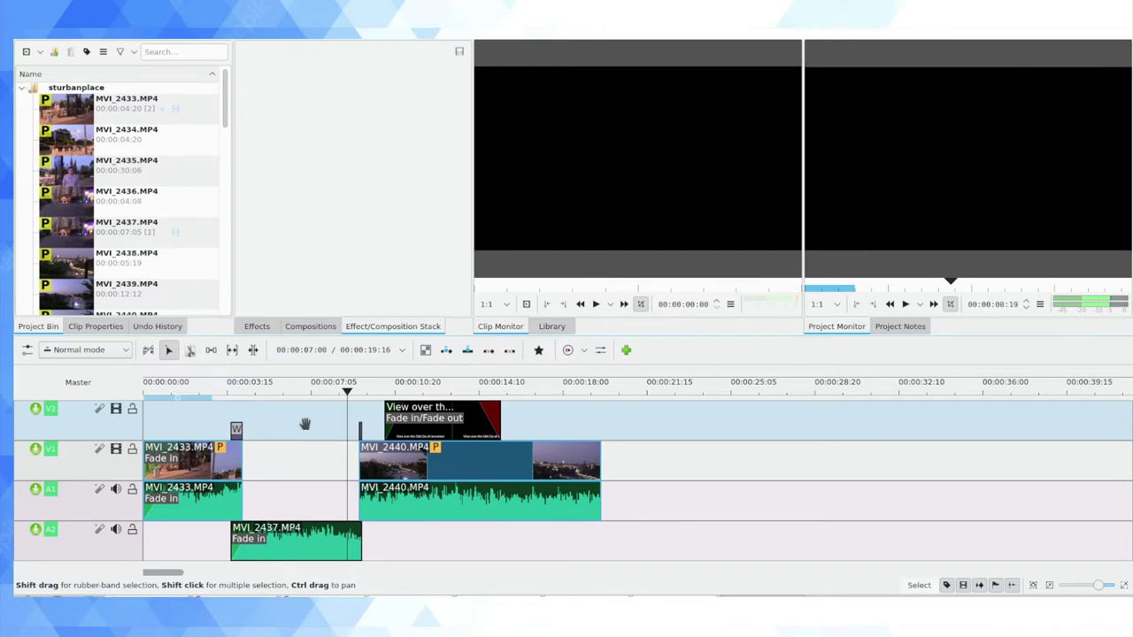
pyautogui.click(287, 535)
pyautogui.press('Delete')
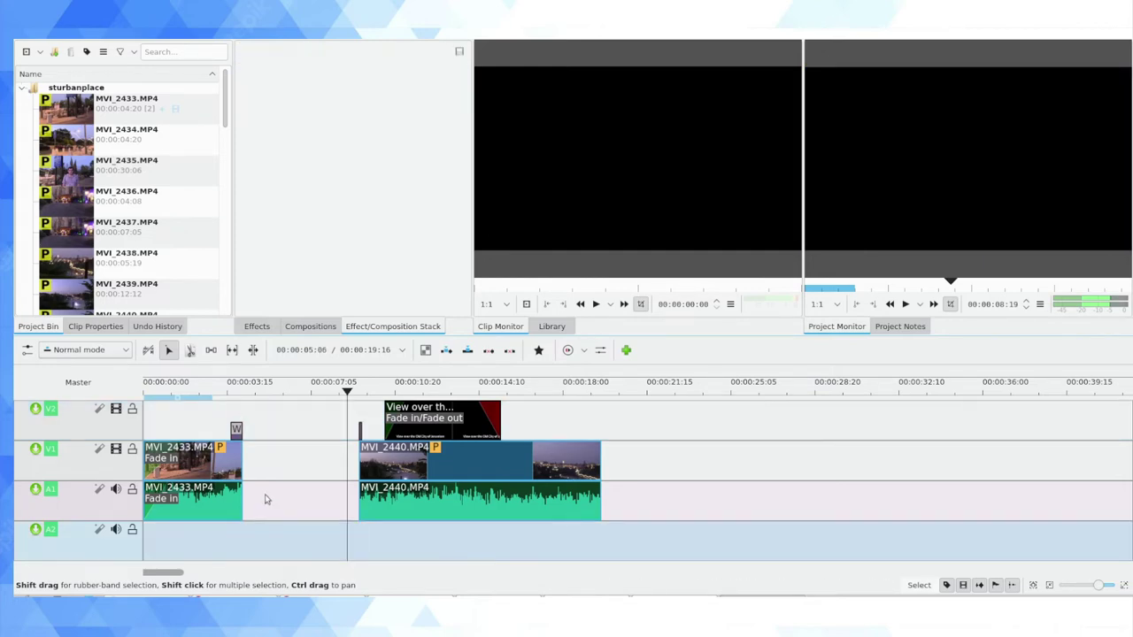
pyautogui.hotkey('ctrl', 'z')
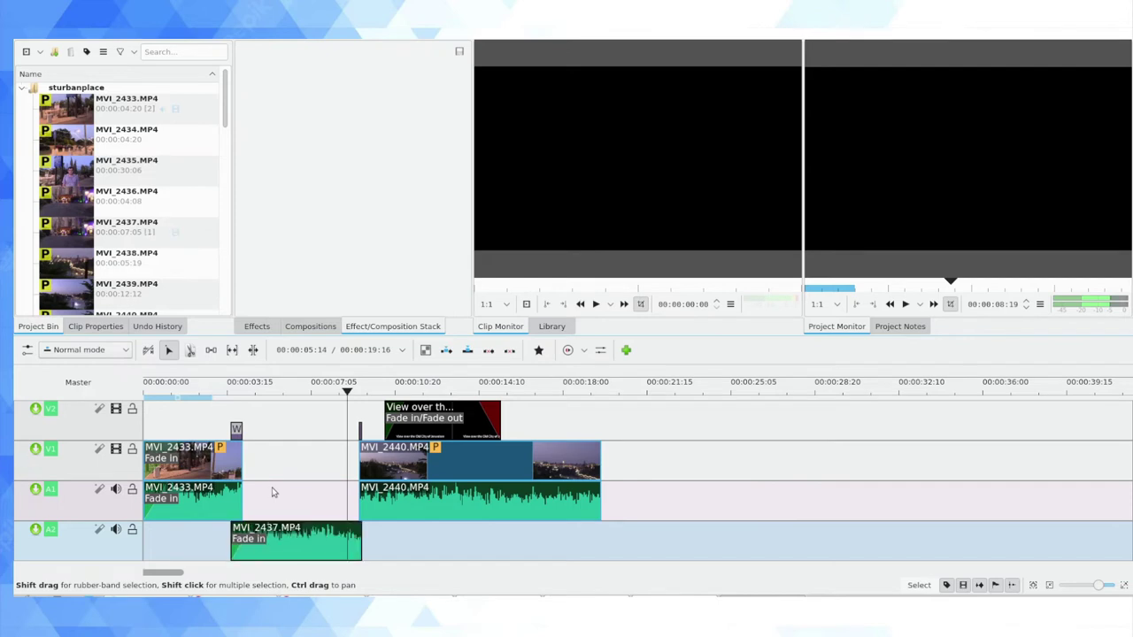
pyautogui.hotkey('ctrl', 'z')
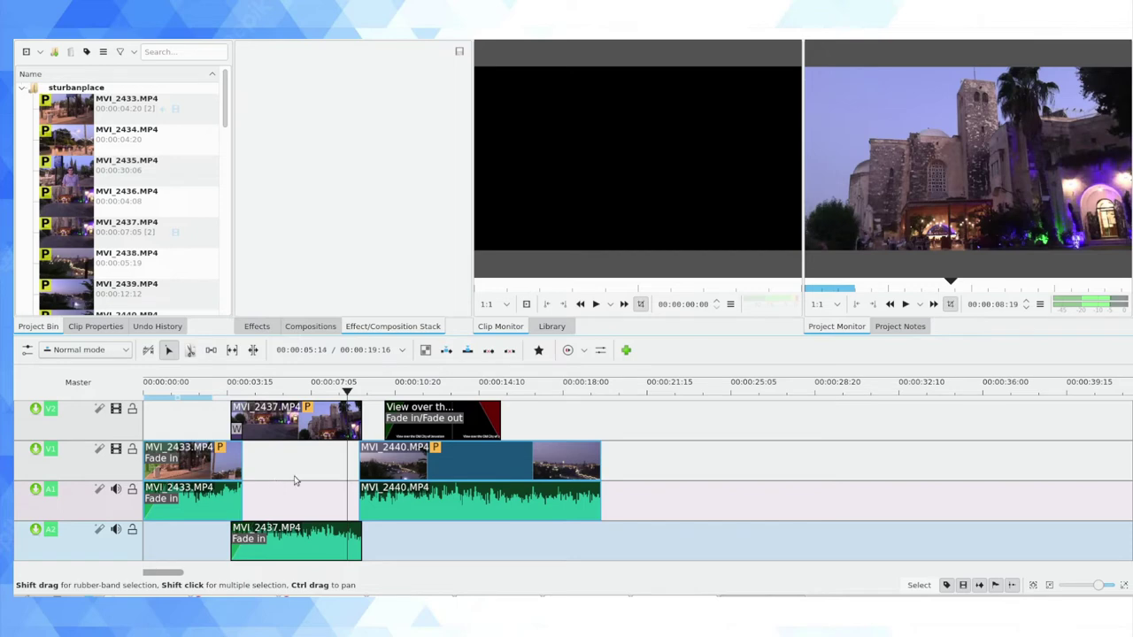
pyautogui.rightClick(306, 416)
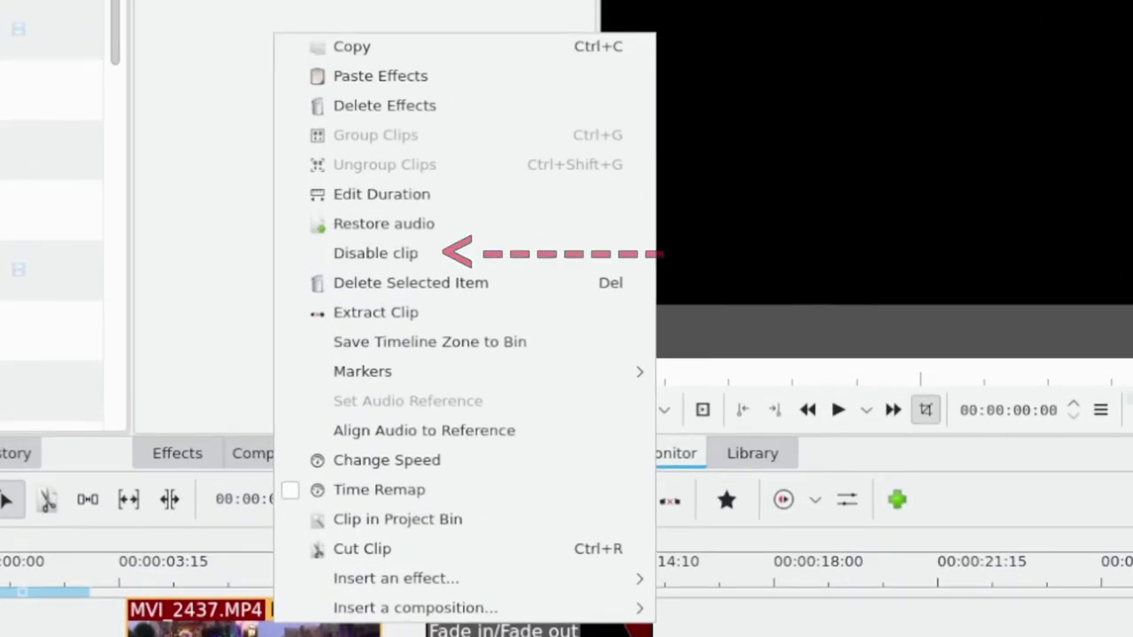
pyautogui.click(398, 256)
pyautogui.rightClick(293, 633)
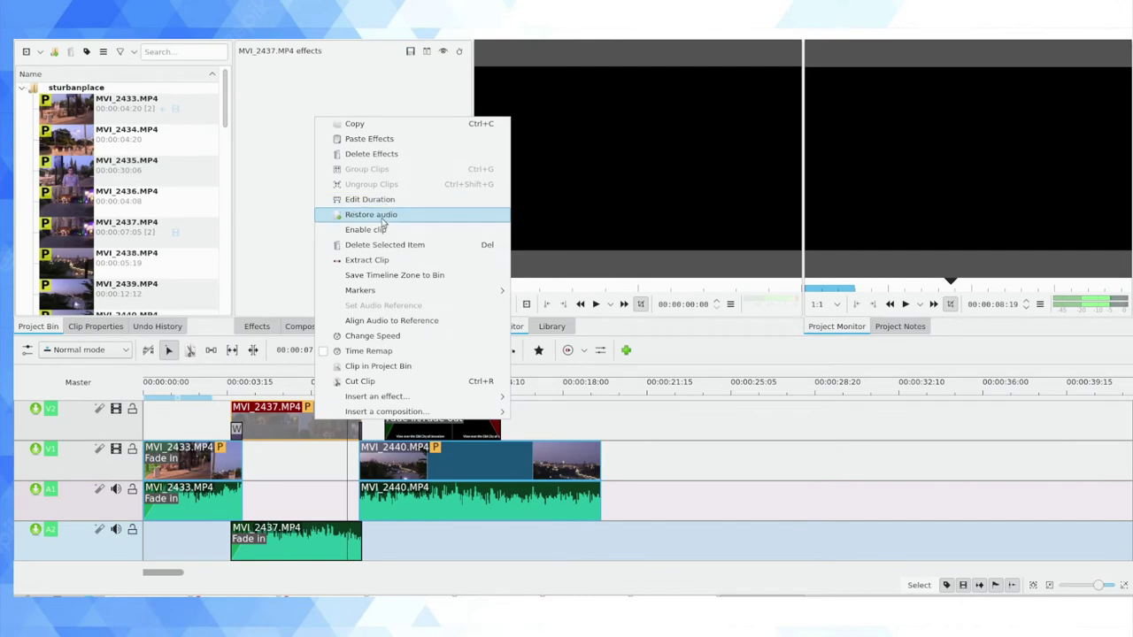
pyautogui.click(246, 394)
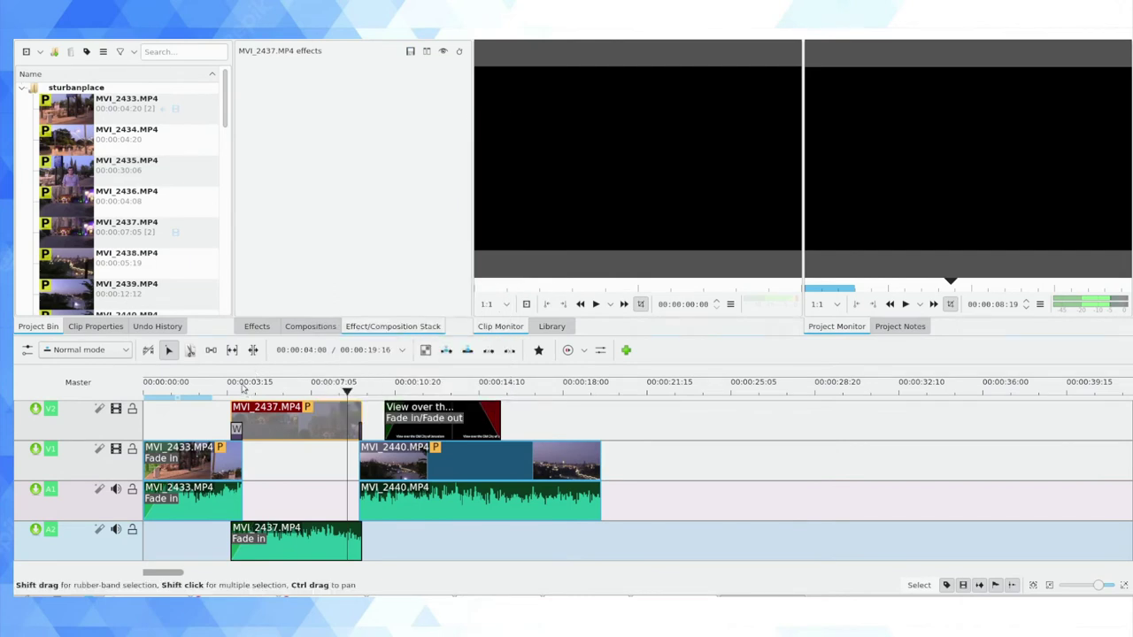
pyautogui.click(240, 391)
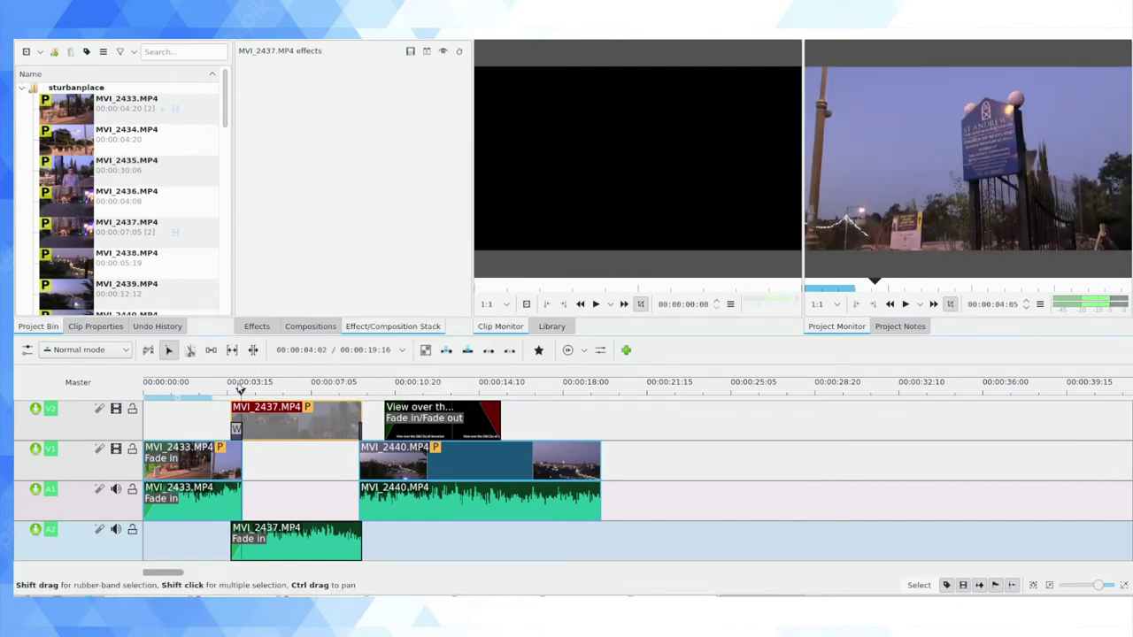
pyautogui.press('space')
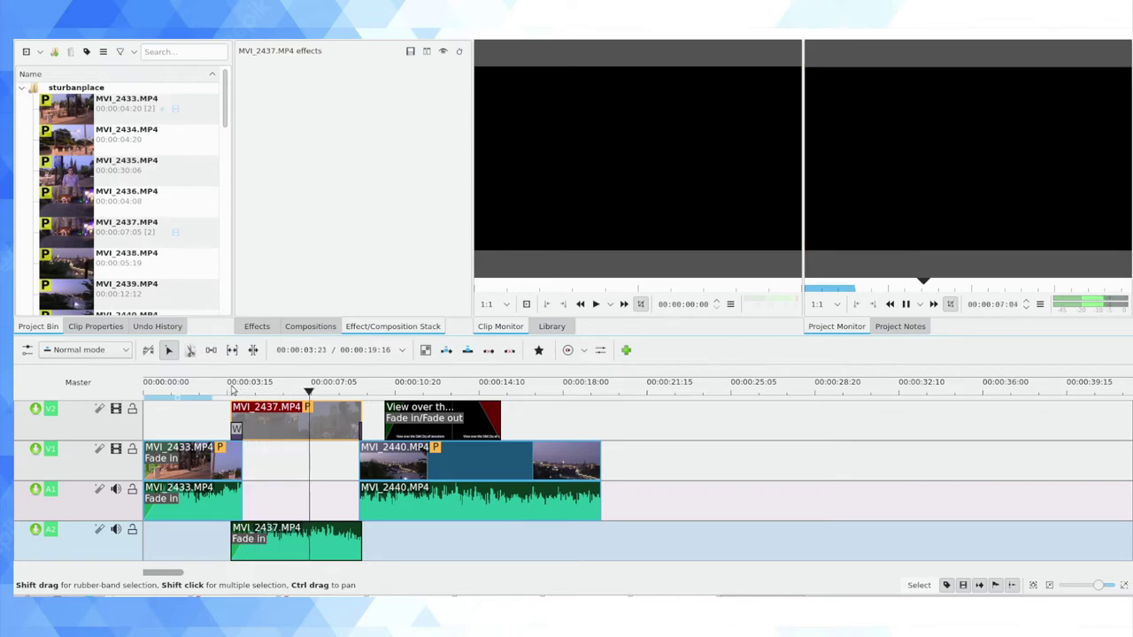
pyautogui.press('space')
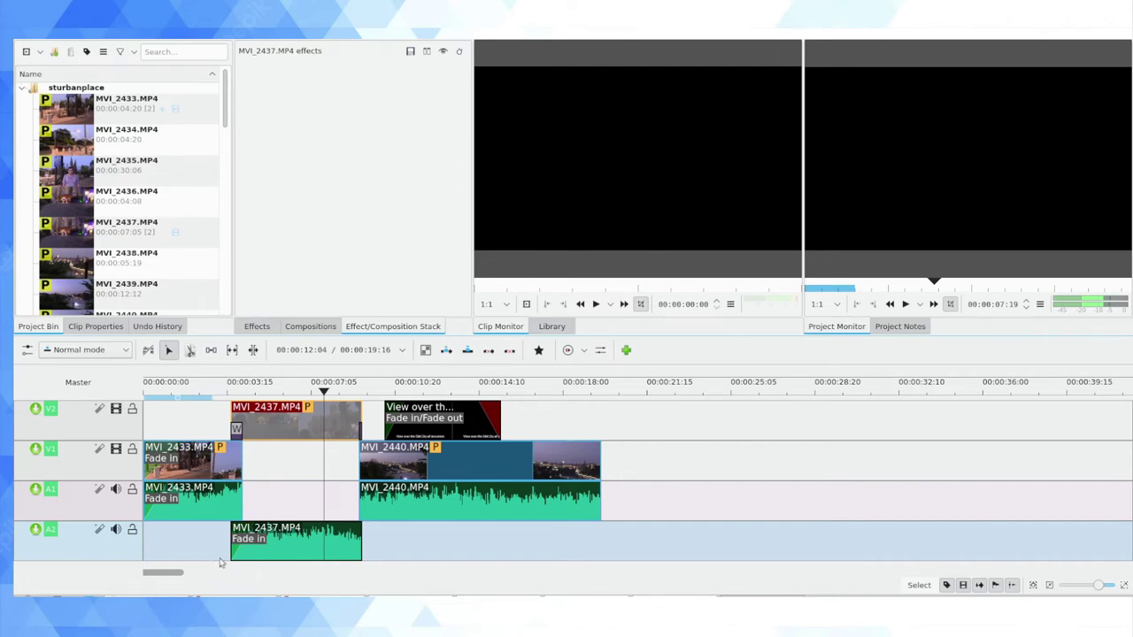
pyautogui.rightClick(290, 412)
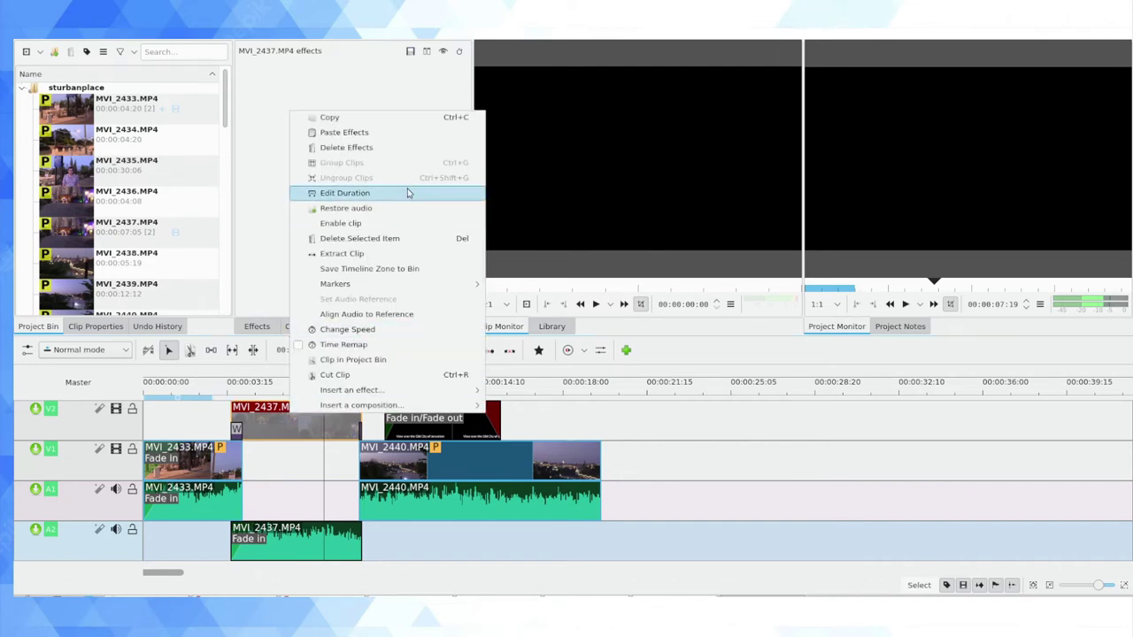
pyautogui.click(384, 224)
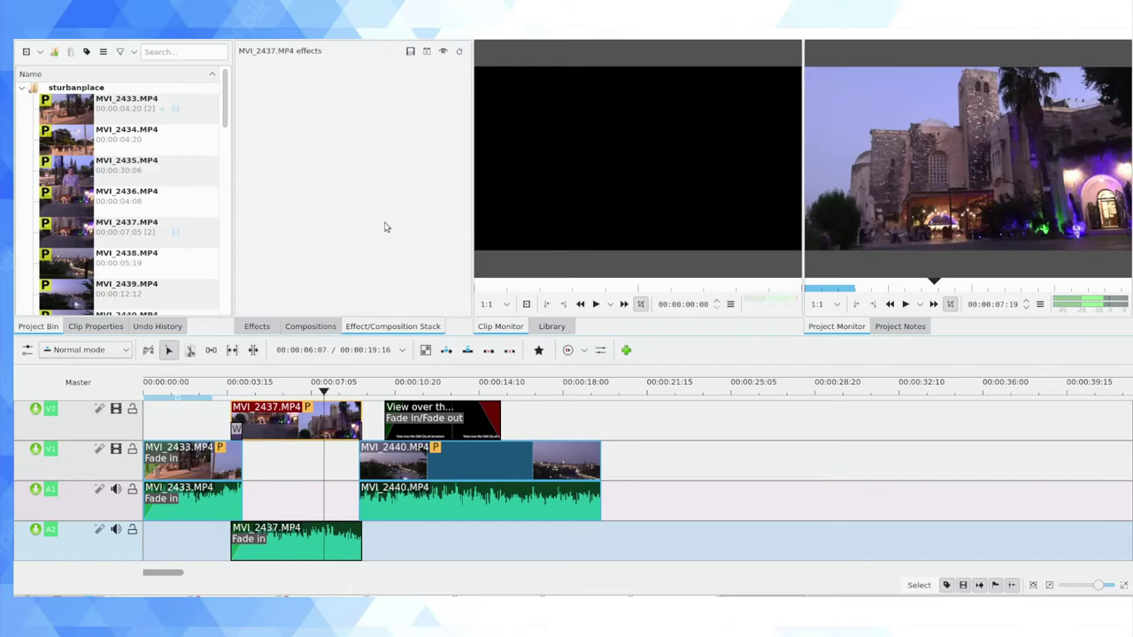
# Step: Disable the MVI_2437 audio clip on A2 and play the timeline to confirm the hiss is gone
pyautogui.rightClick(304, 540)
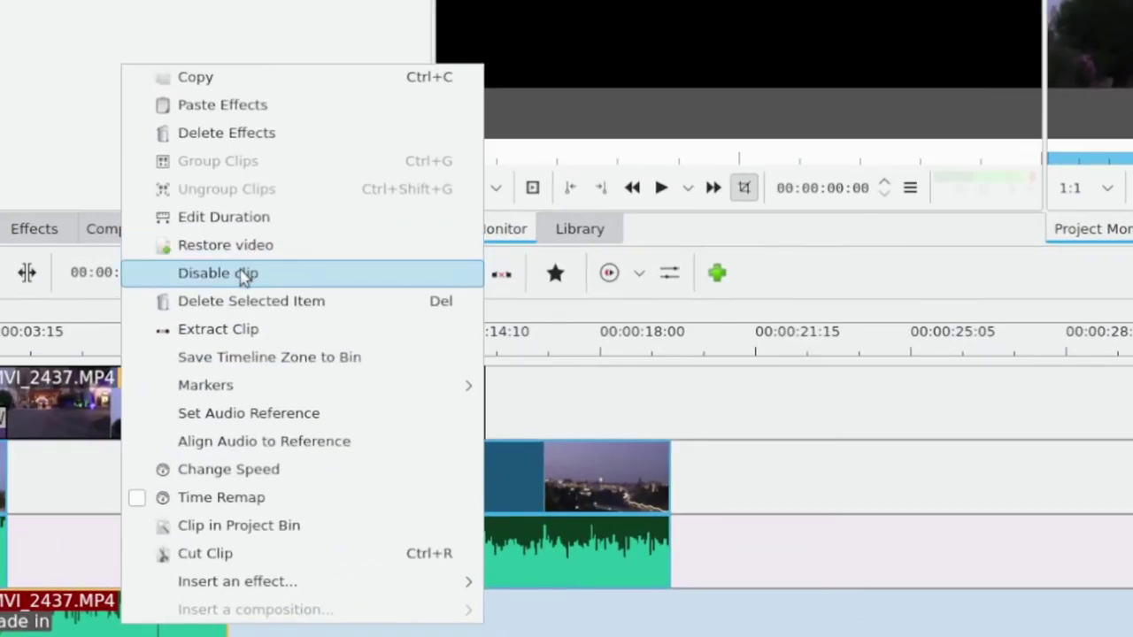
pyautogui.click(368, 350)
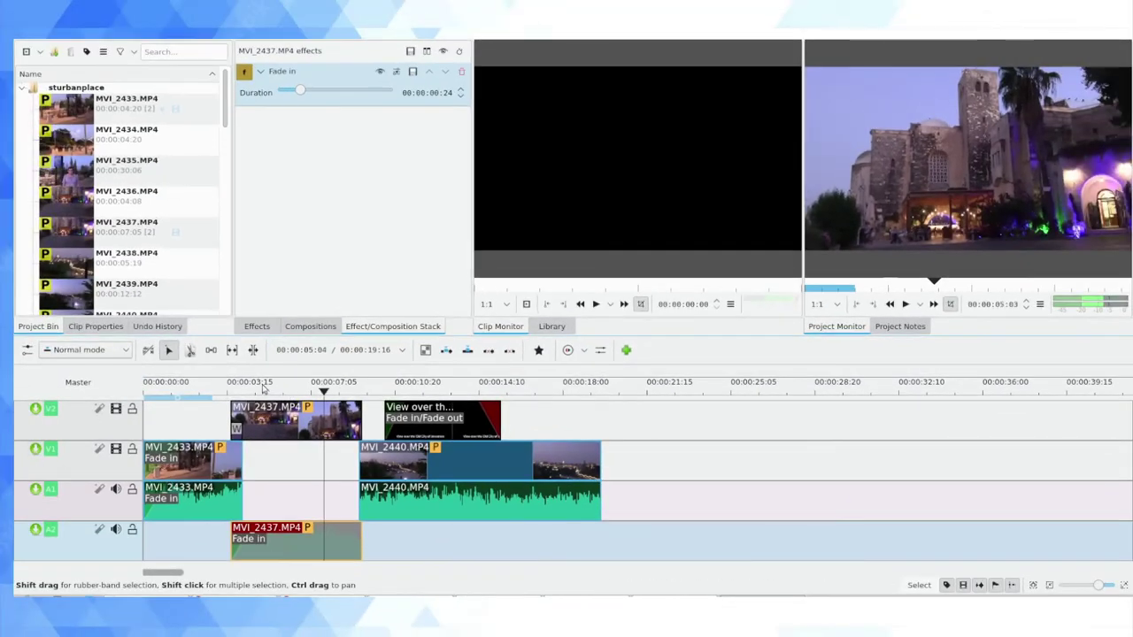
pyautogui.press('space')
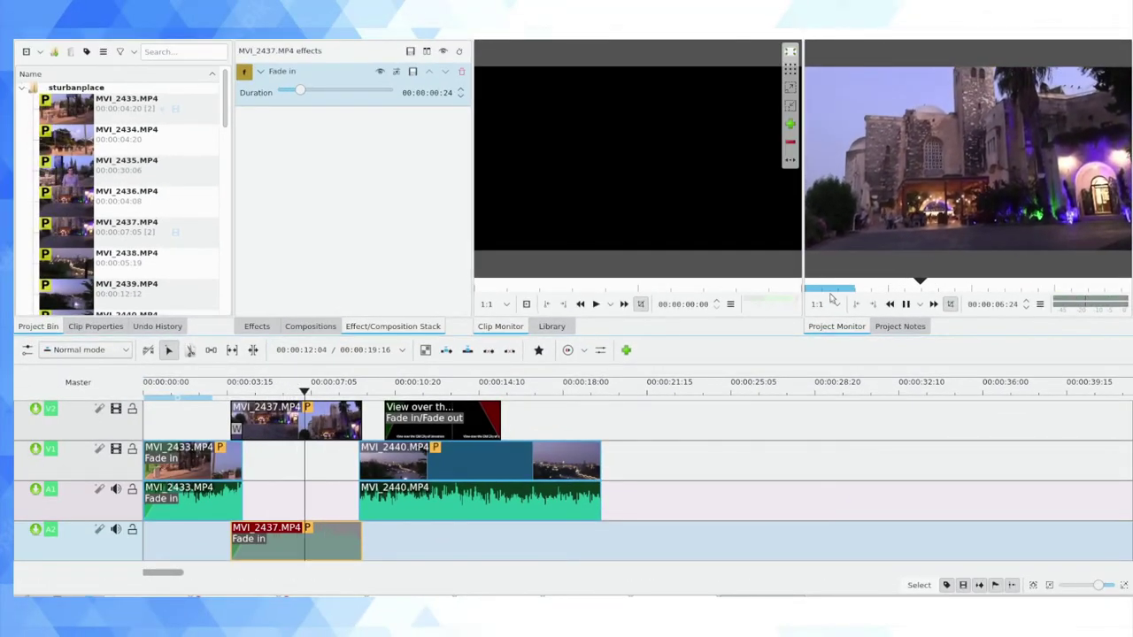
pyautogui.press('space')
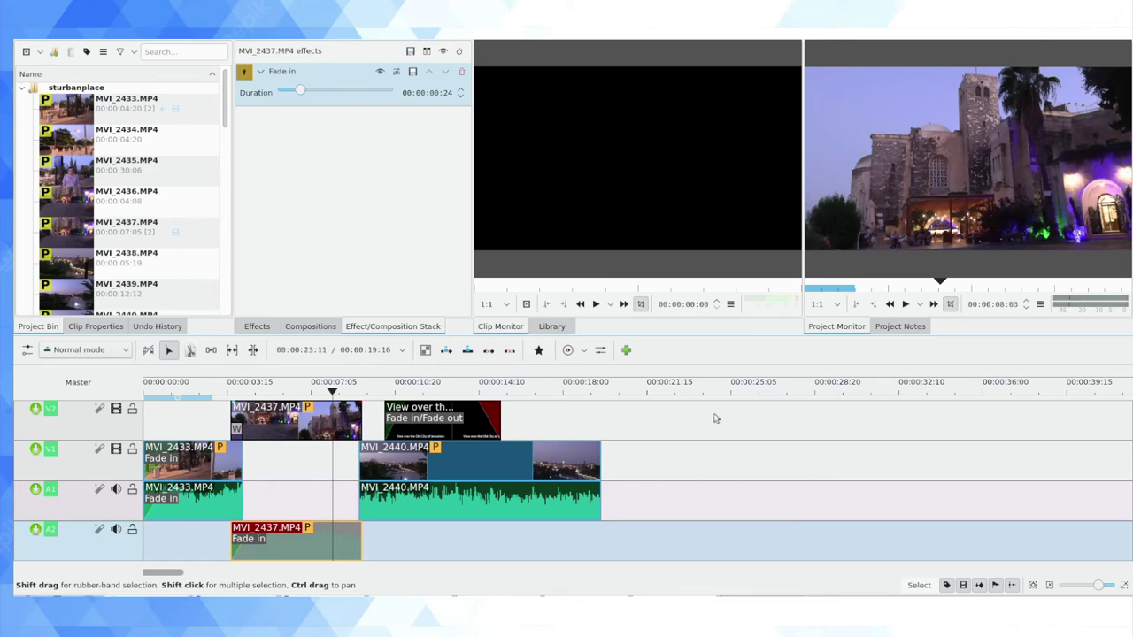
# Step: Split the MVI_2440 clip on V1 at about 00:00:17
pyautogui.click(550, 402)
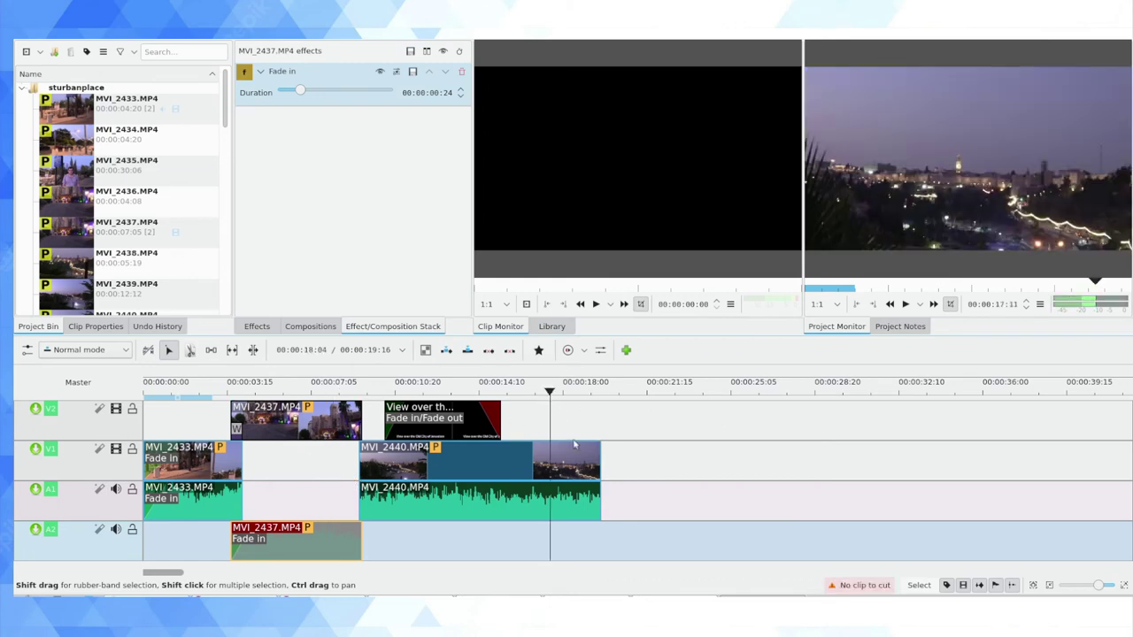
pyautogui.click(579, 452)
pyautogui.hotkey('shift', 'r')
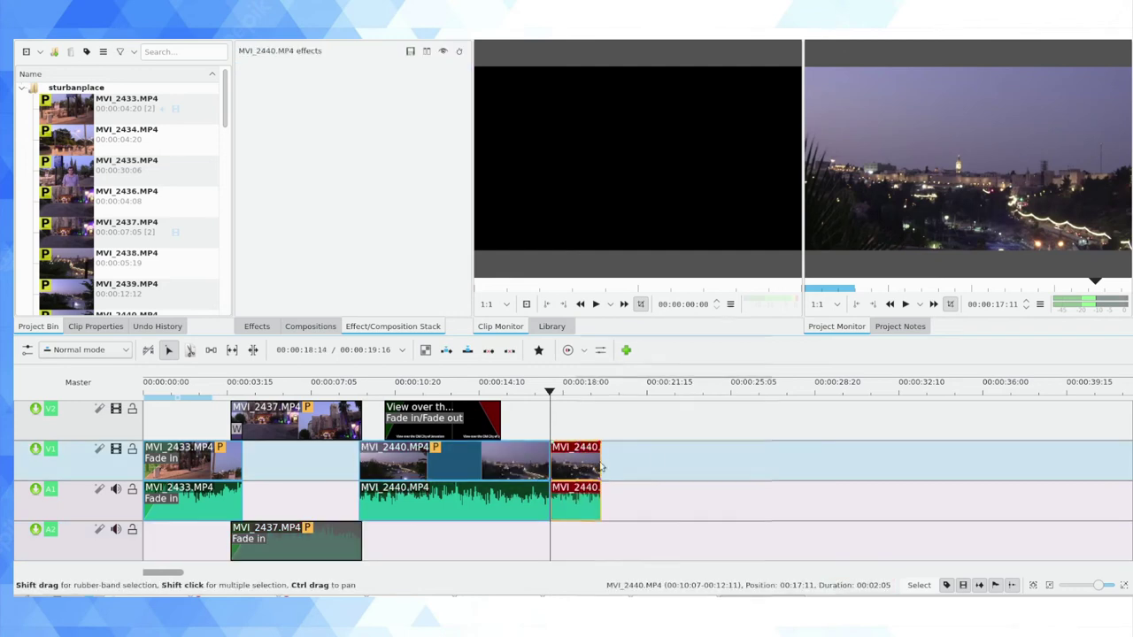
pyautogui.rightClick(576, 466)
pyautogui.press('Escape')
pyautogui.click(717, 485)
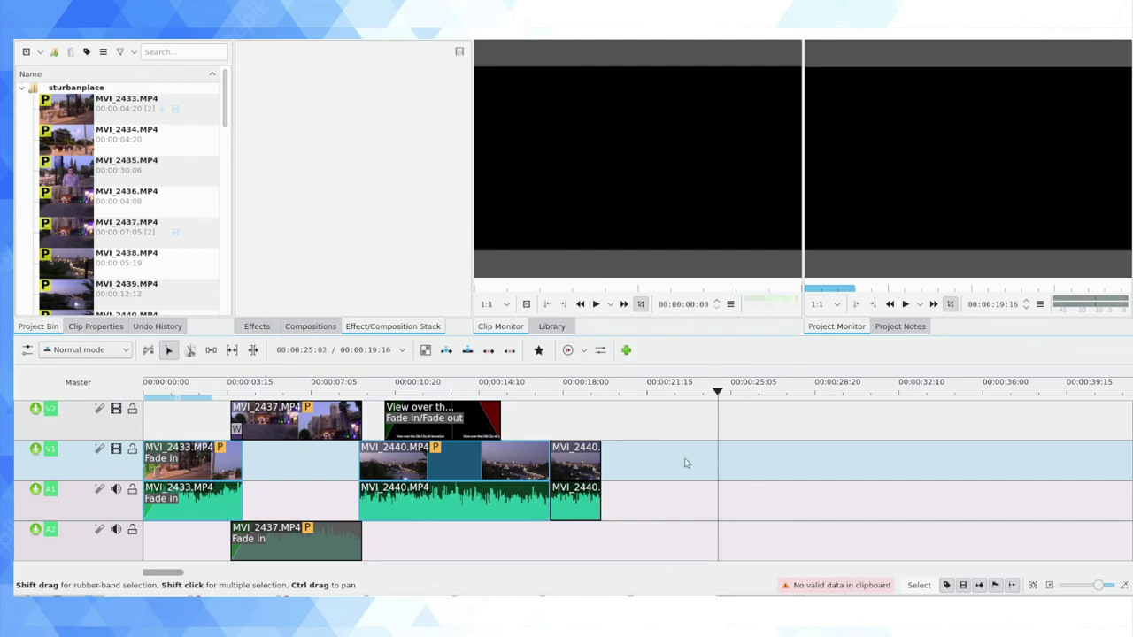
pyautogui.click(637, 395)
# Step: Copy the short MVI_2440 end piece and place the copy on V2 just after the title
pyautogui.click(582, 455)
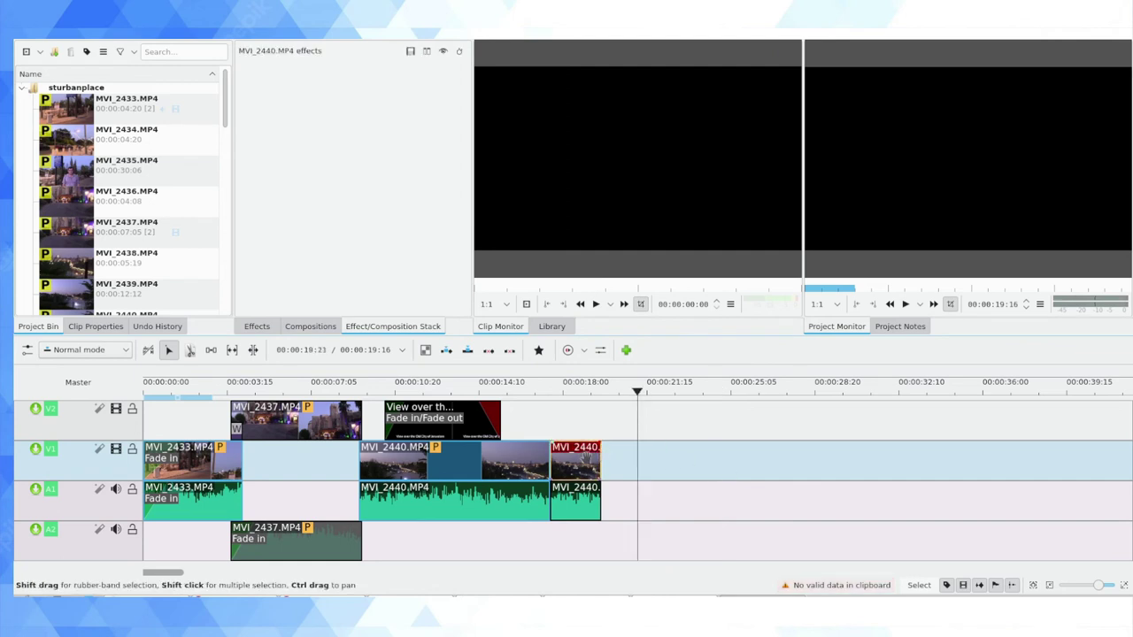
pyautogui.hotkey('ctrl', 'c')
pyautogui.click(693, 453)
pyautogui.hotkey('ctrl', 'v')
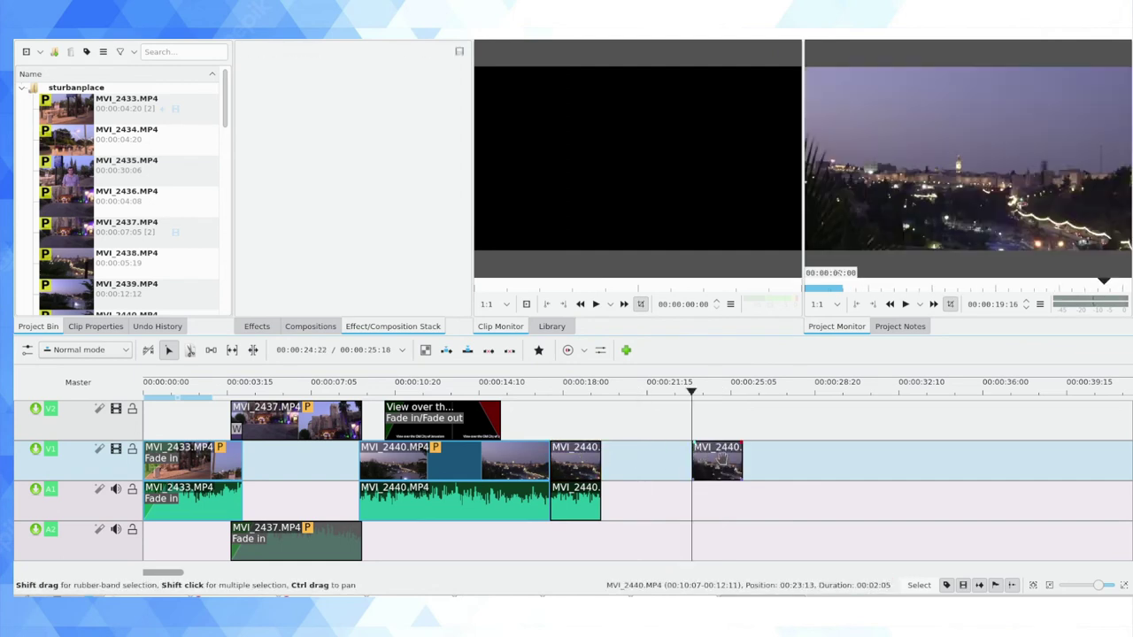
pyautogui.moveTo(719, 453); pyautogui.dragTo(519, 418)
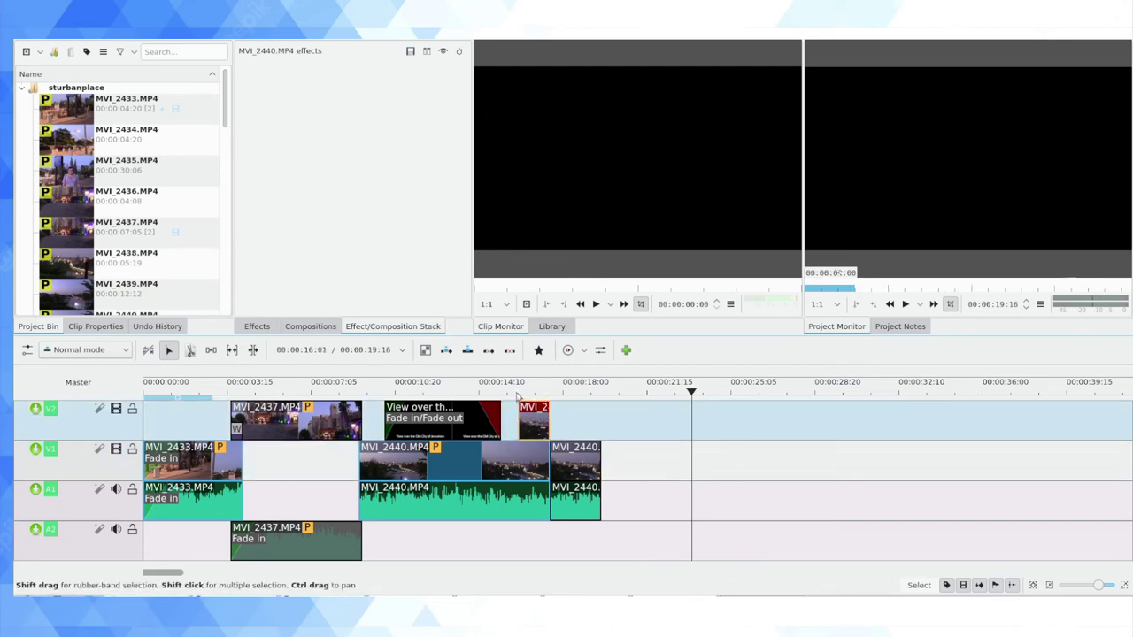
pyautogui.click(518, 395)
pyautogui.press('space')
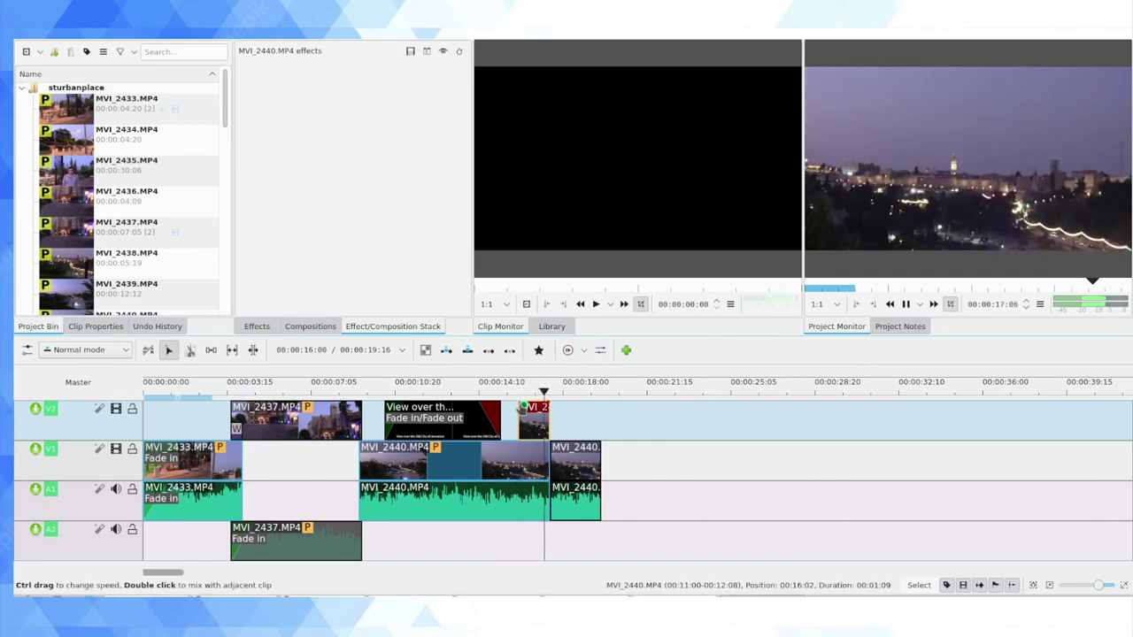
pyautogui.click(509, 395)
# Step: Disable the backup MVI_2440 copy on V2 and play the timeline to check it
pyautogui.rightClick(533, 417)
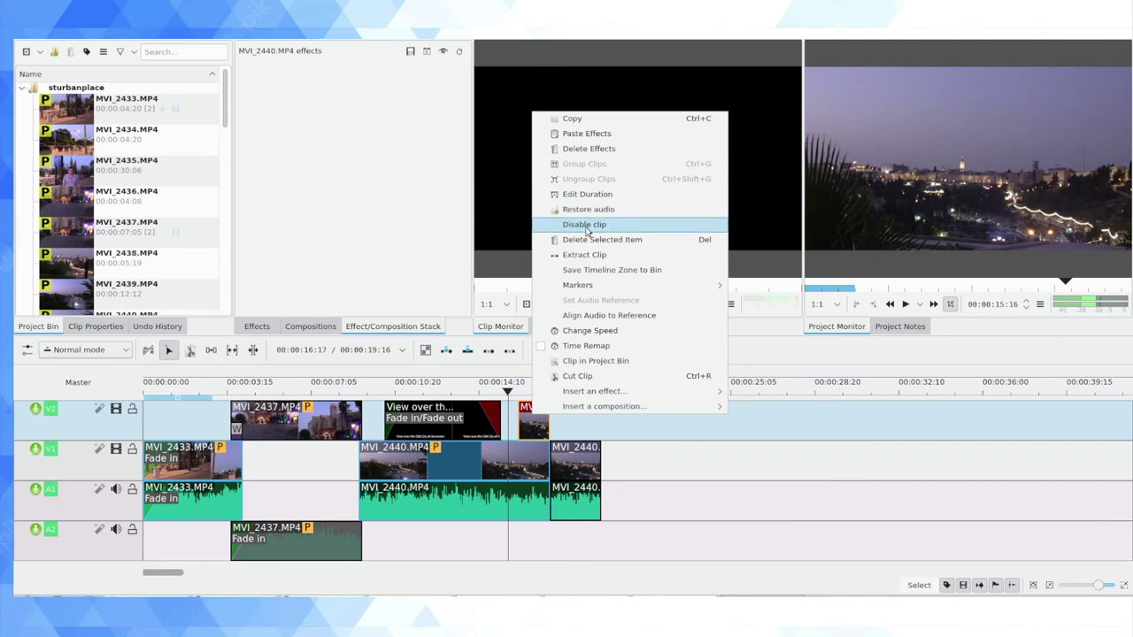
pyautogui.click(585, 225)
pyautogui.press('space')
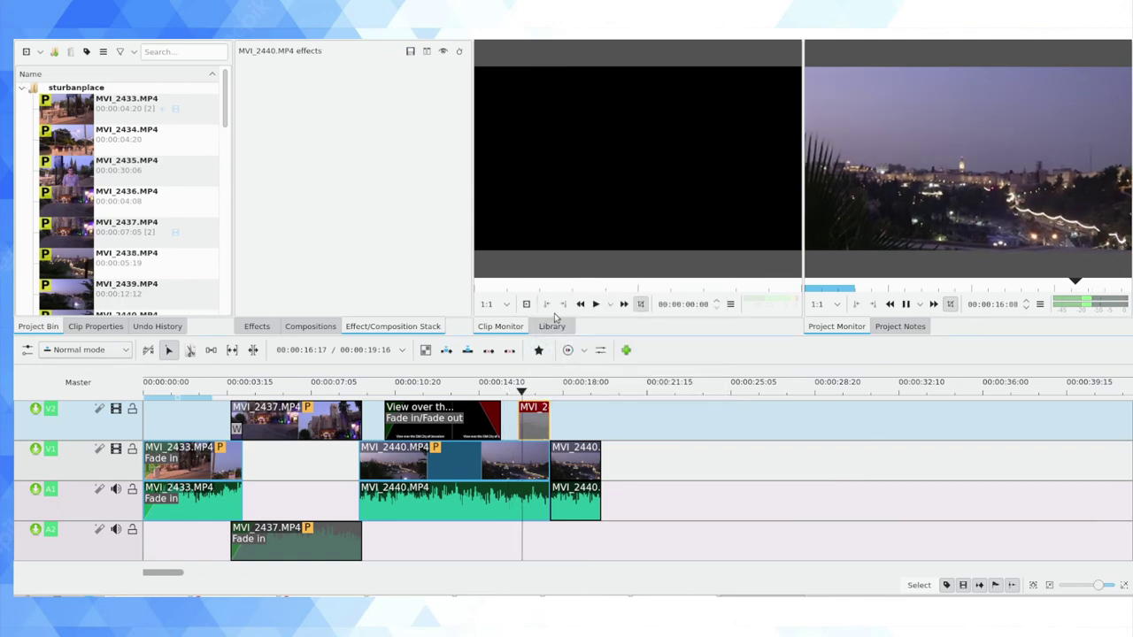
pyautogui.press('space')
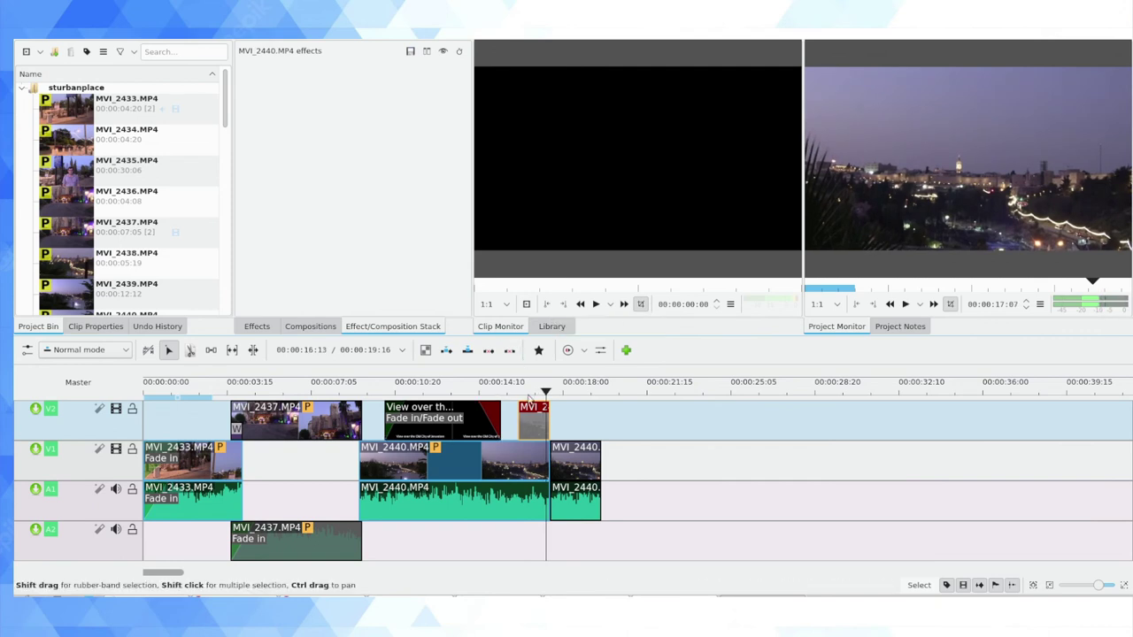